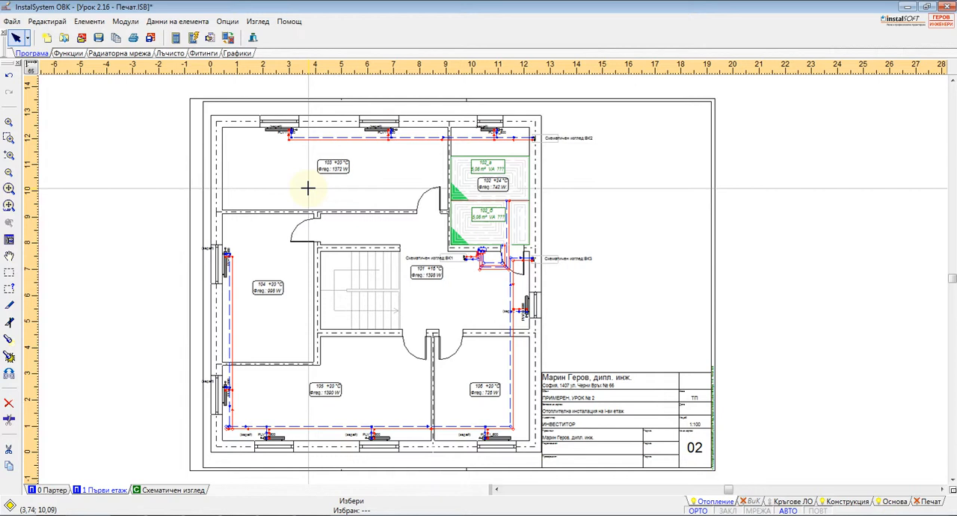
Look over the ground-floor and first-floor plans and the boiler area of the schematic view.
left_click(54, 490)
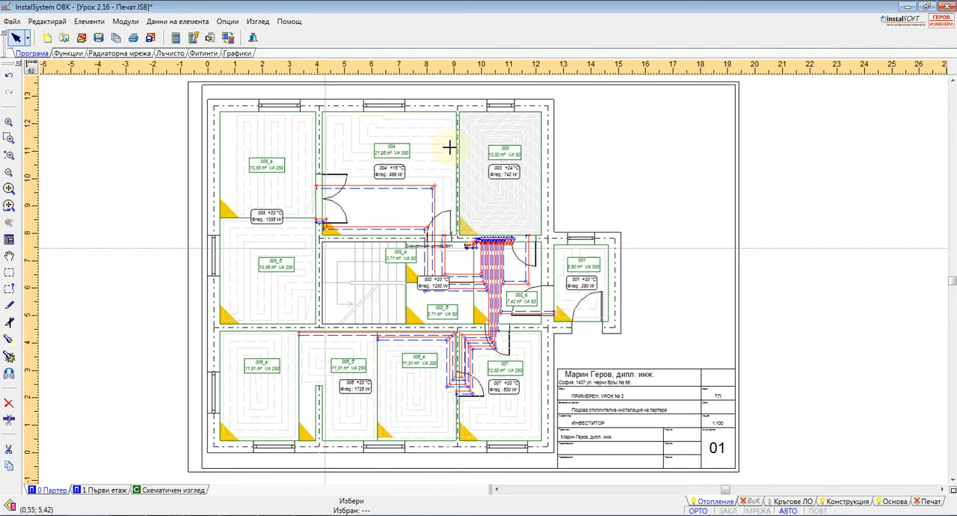
left_click(113, 490)
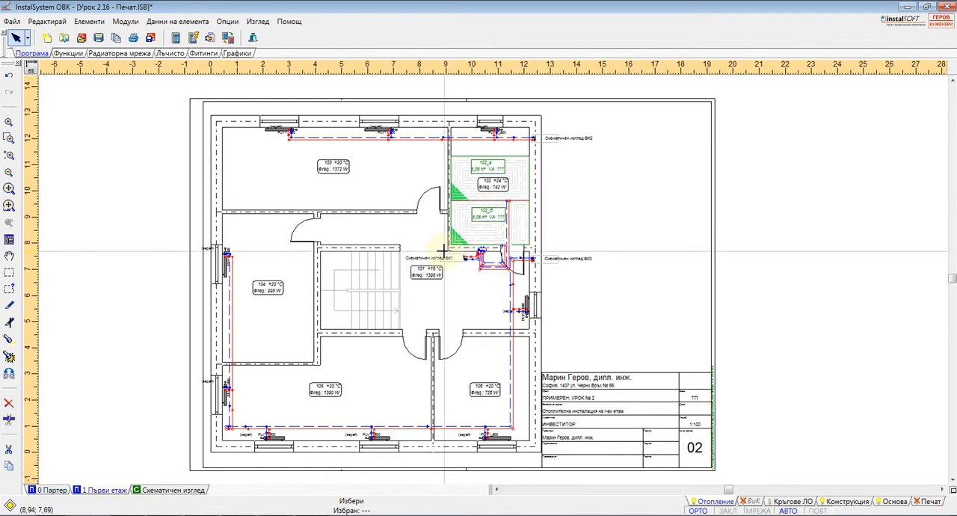
left_click(195, 489)
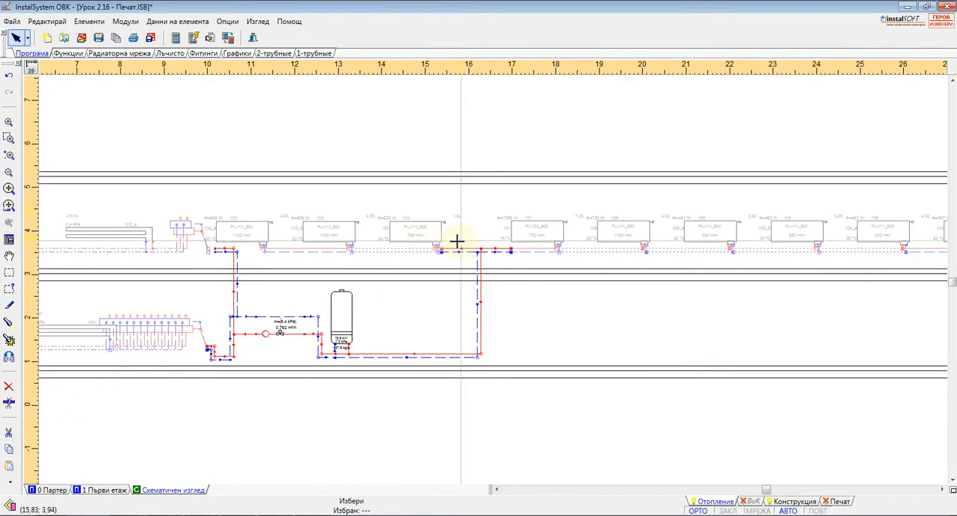
scroll(404, 259, "down", 2)
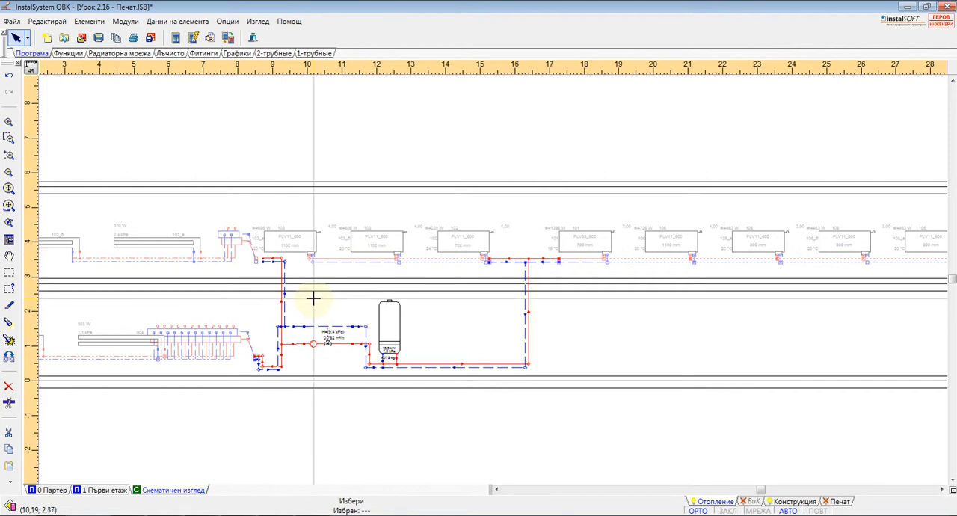
scroll(446, 324, "up", 2)
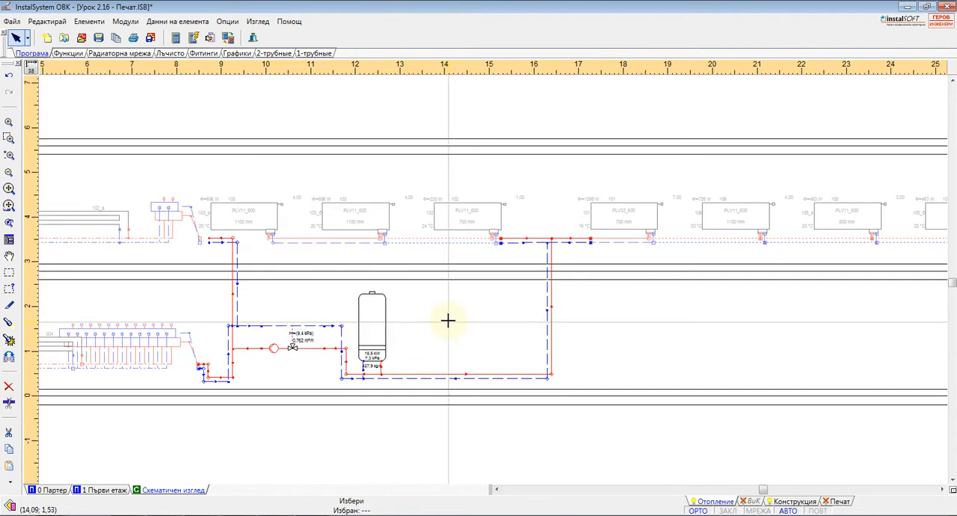
scroll(389, 330, "up", 1)
Select the boiler in the schematic view and display its element data.
left_click(375, 322)
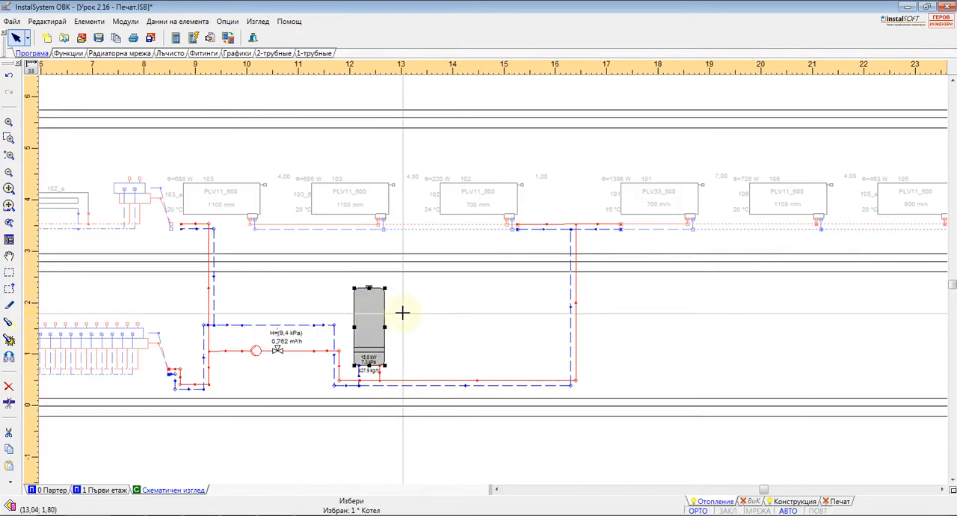
key("F12")
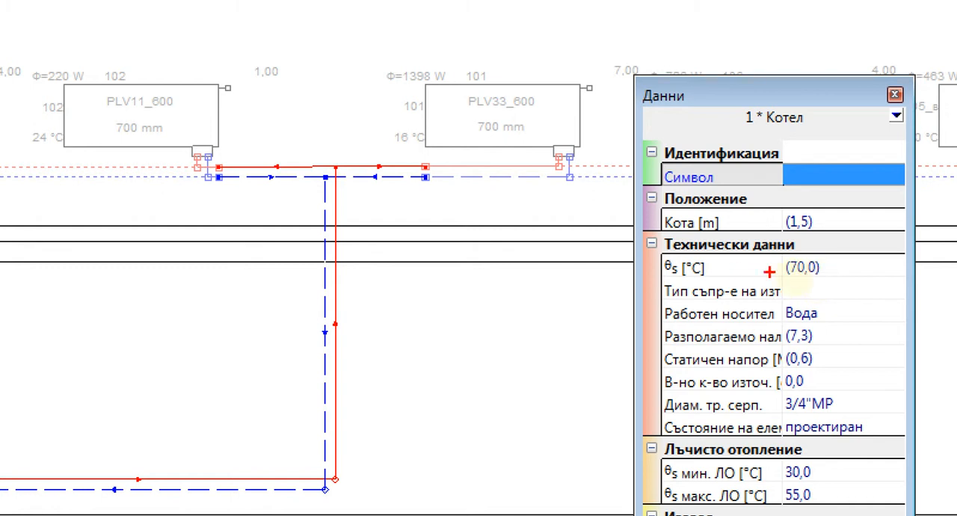
left_click_drag(649, 275, 865, 274)
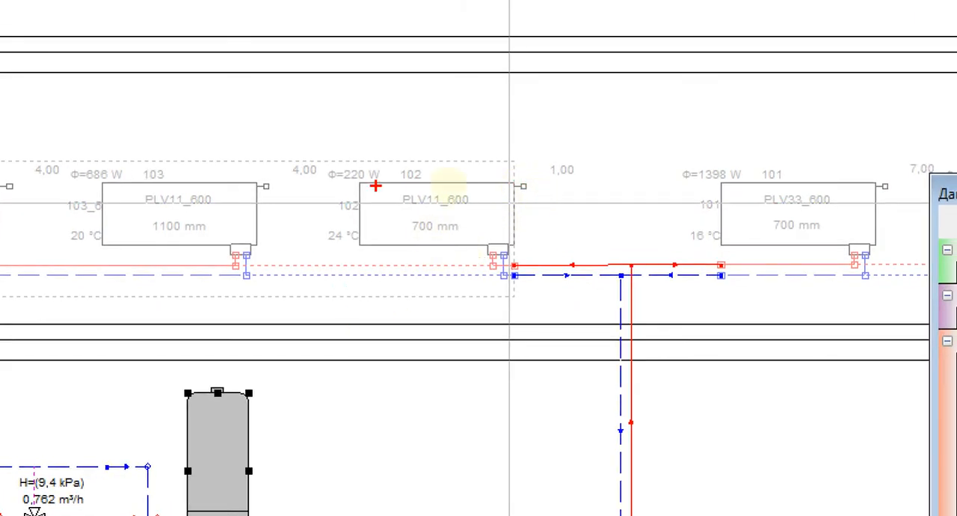
mouse_move(365, 138)
left_mouse_down()
mouse_move(354, 139)
mouse_move(412, 325)
mouse_move(593, 224)
mouse_move(413, 136)
left_mouse_up()
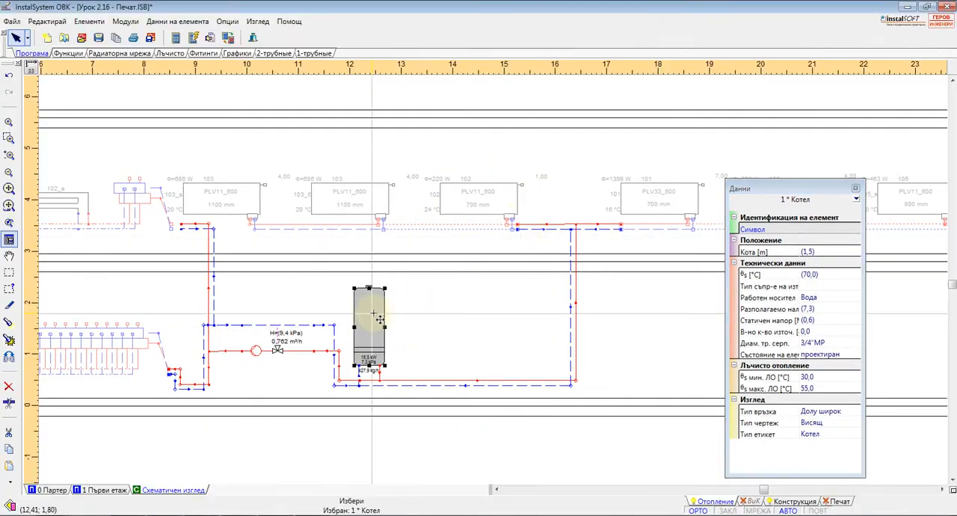
Set the boiler's supply temperature θs to 55 °C and recalculate the installation to check the radiator sizes.
left_click(829, 275)
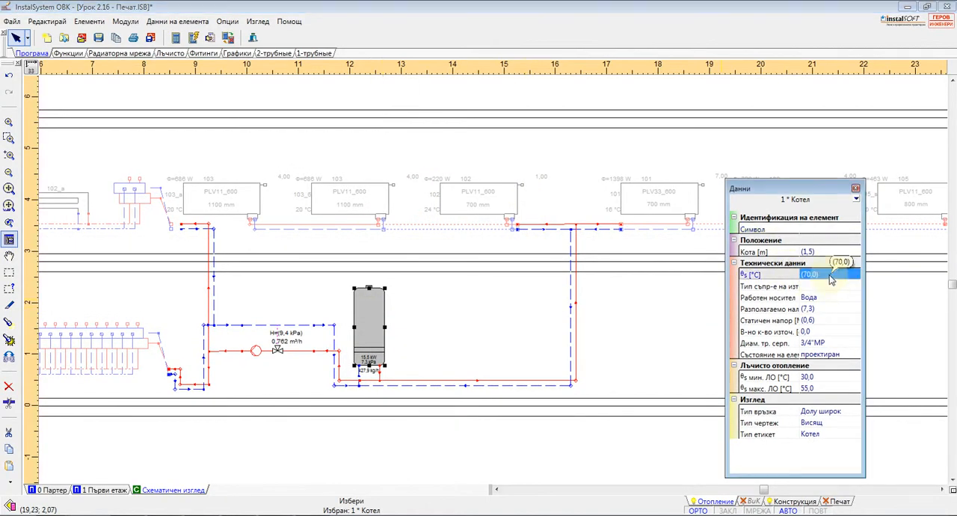
type("55")
key("Return")
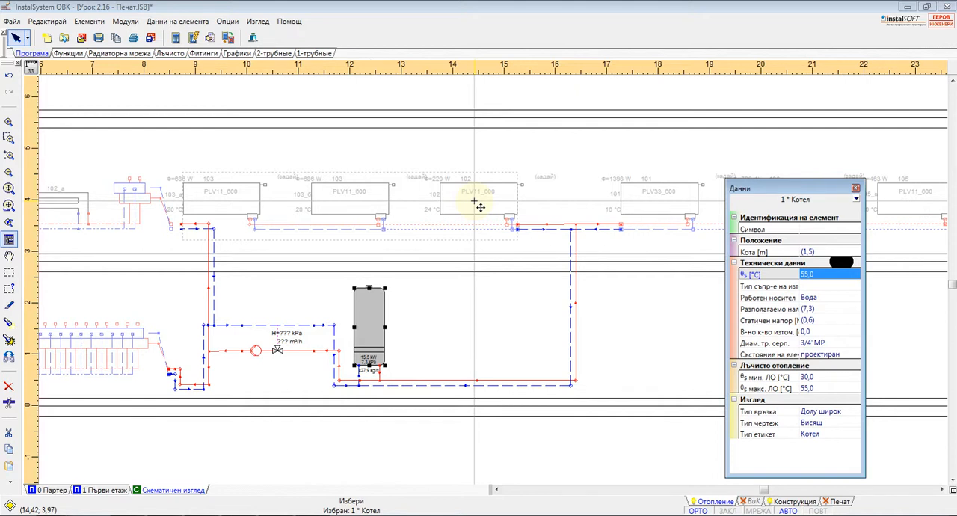
key("F3")
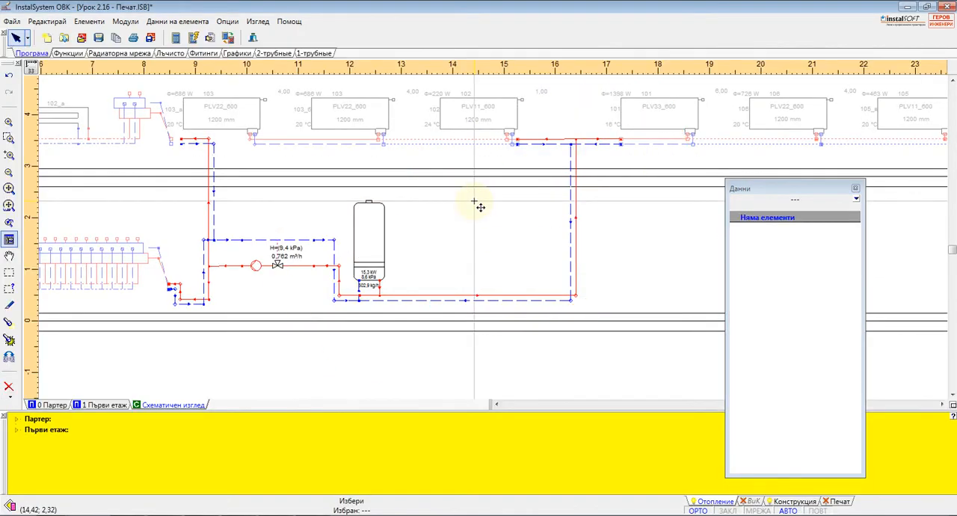
scroll(469, 162, "up", 2)
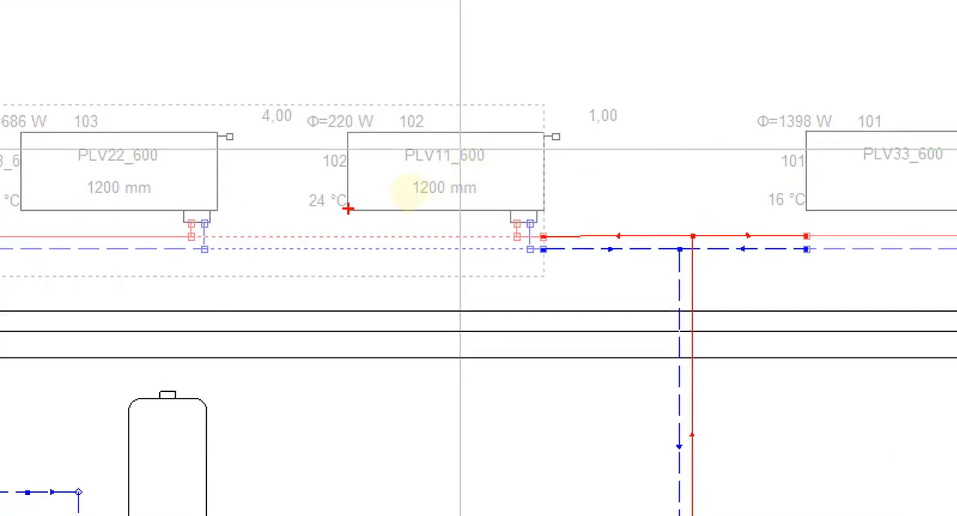
left_click_drag(379, 200, 522, 200)
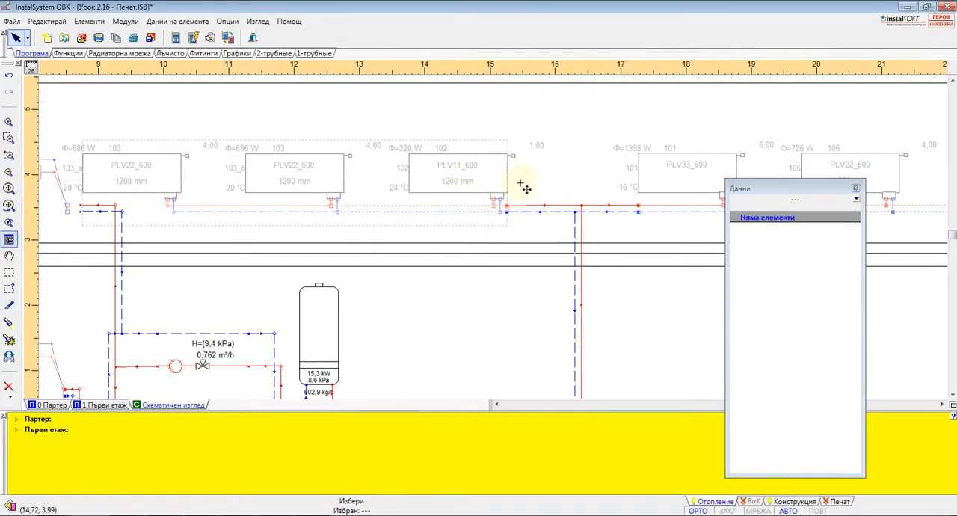
Set the boiler's supply temperature θs to 25 °C, recalculate, and check the radiator in room 102.
left_click(322, 316)
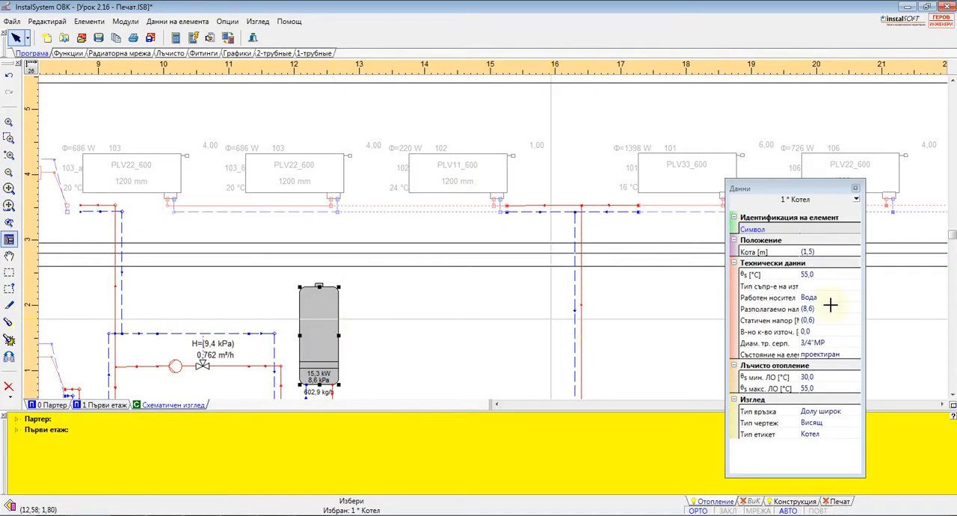
left_click(814, 274)
type("2")
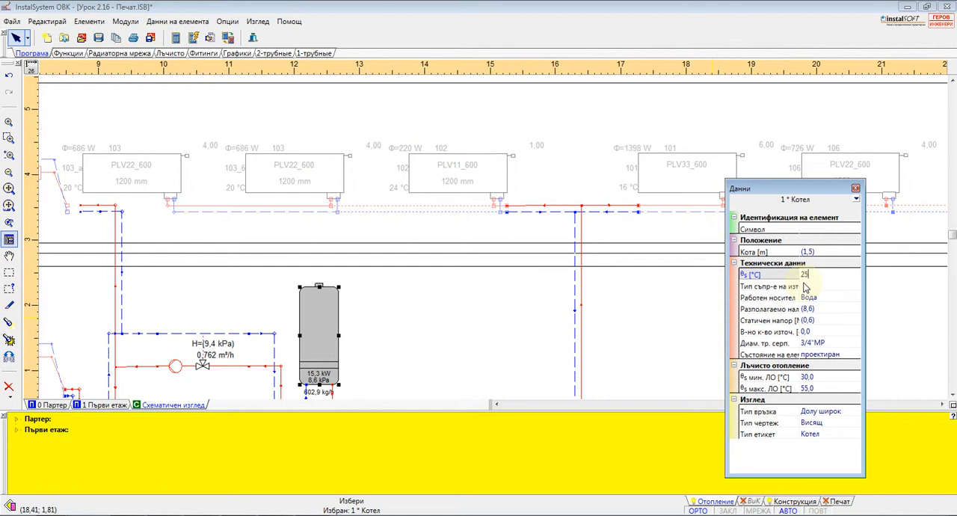
type("5")
key("Return")
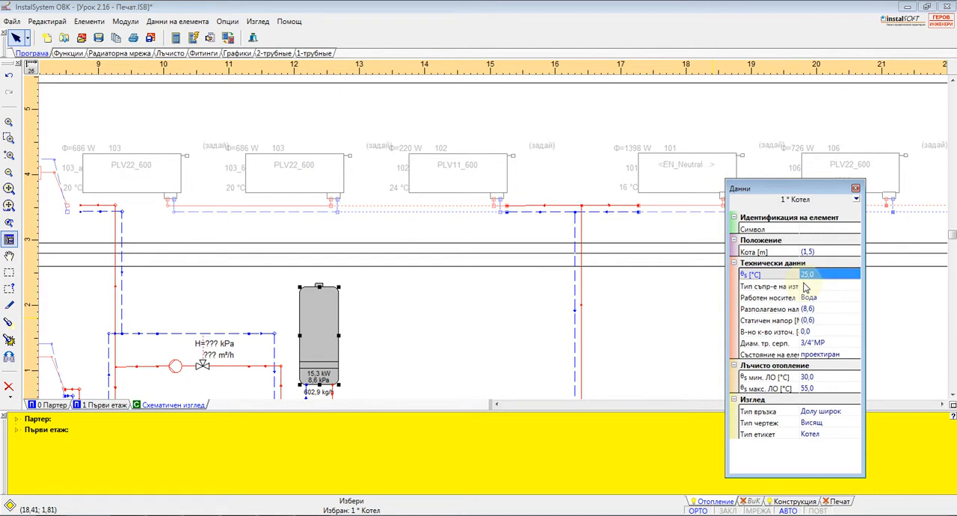
left_click(270, 314)
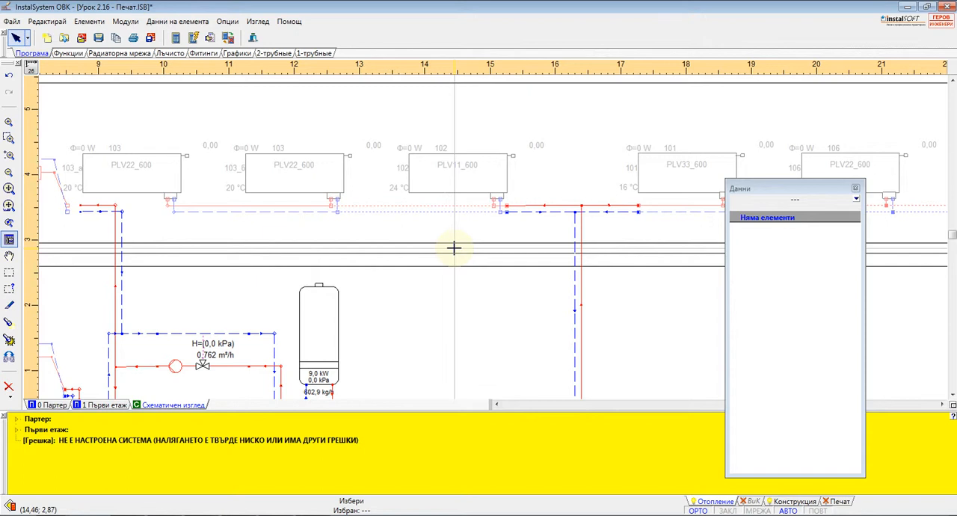
left_click(453, 170)
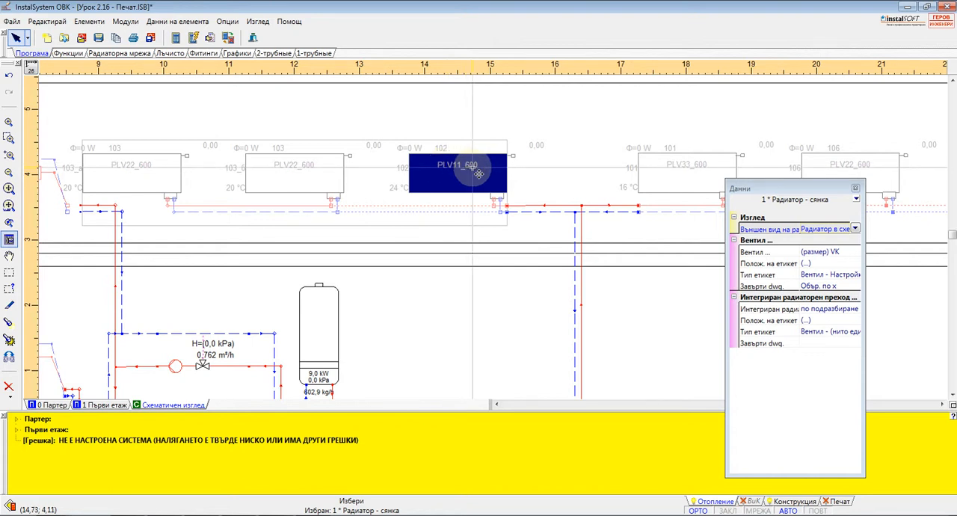
left_click(360, 302)
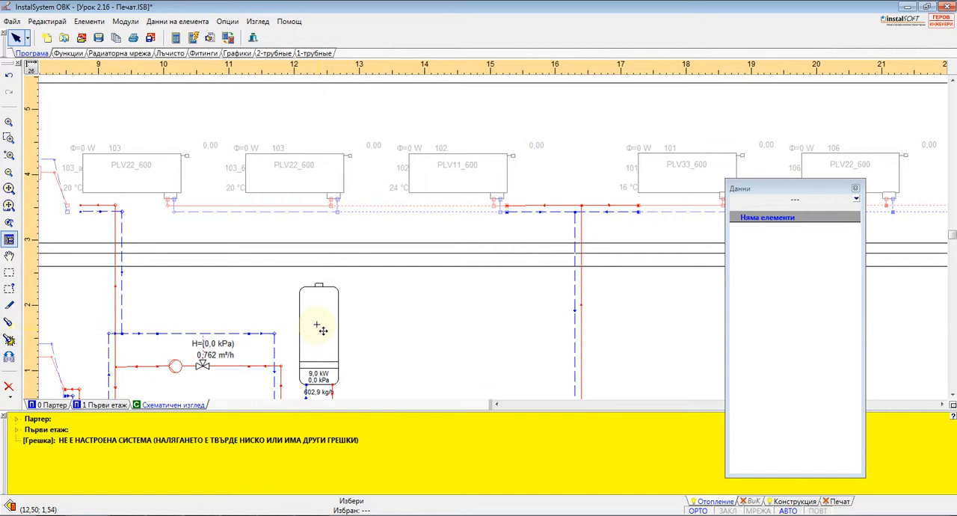
Set the boiler's supply temperature θs to 100 °C and recalculate the installation to check the radiator sizes.
left_click(323, 333)
left_click(828, 276)
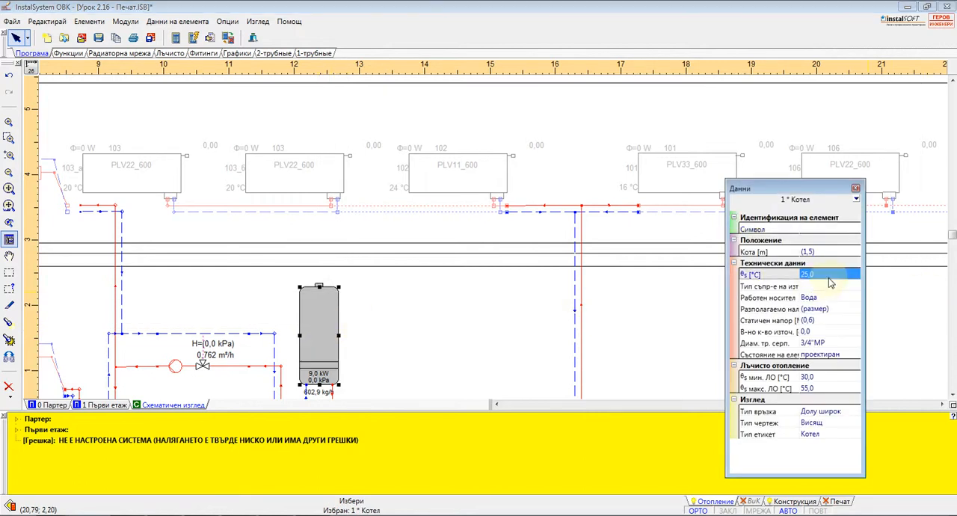
type("100")
key("Return")
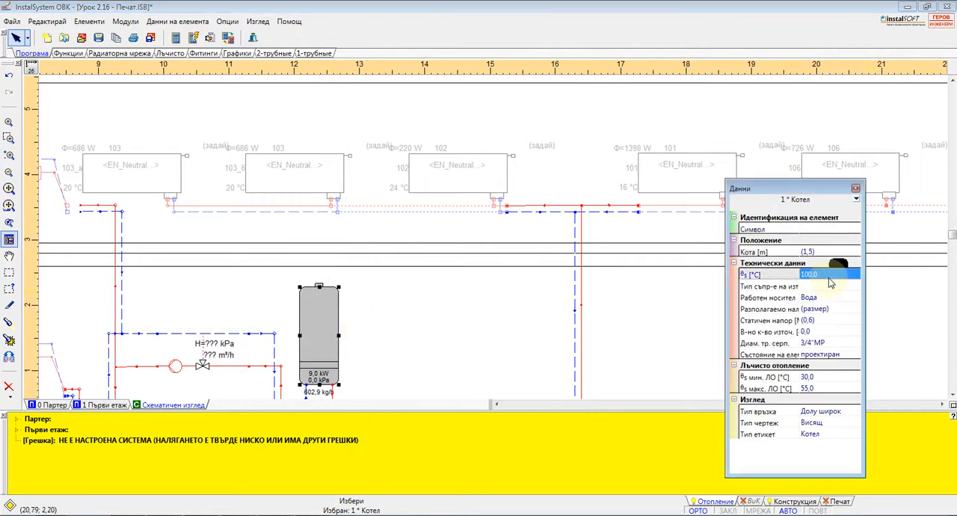
left_click(649, 295)
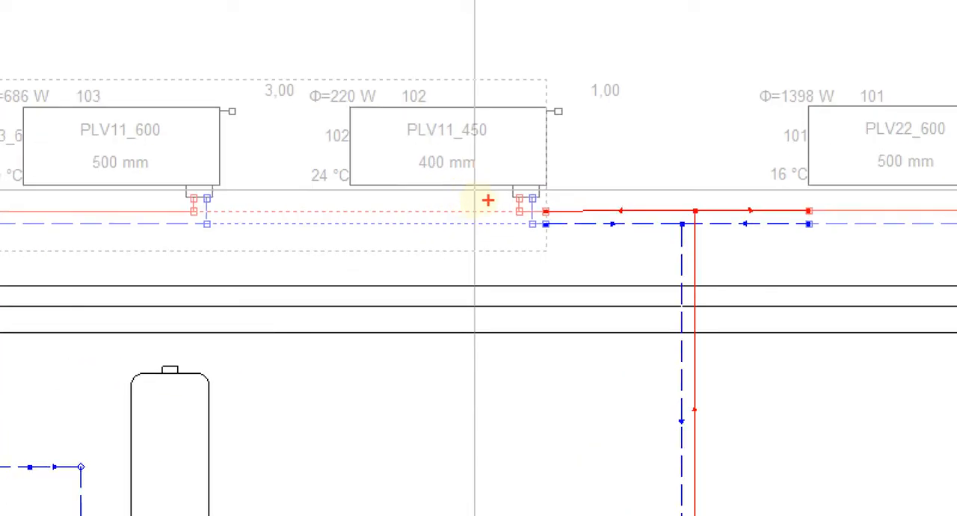
mouse_move(349, 192)
left_mouse_down()
mouse_move(614, 184)
mouse_move(560, 79)
mouse_move(262, 132)
mouse_move(373, 197)
mouse_move(415, 196)
left_mouse_up()
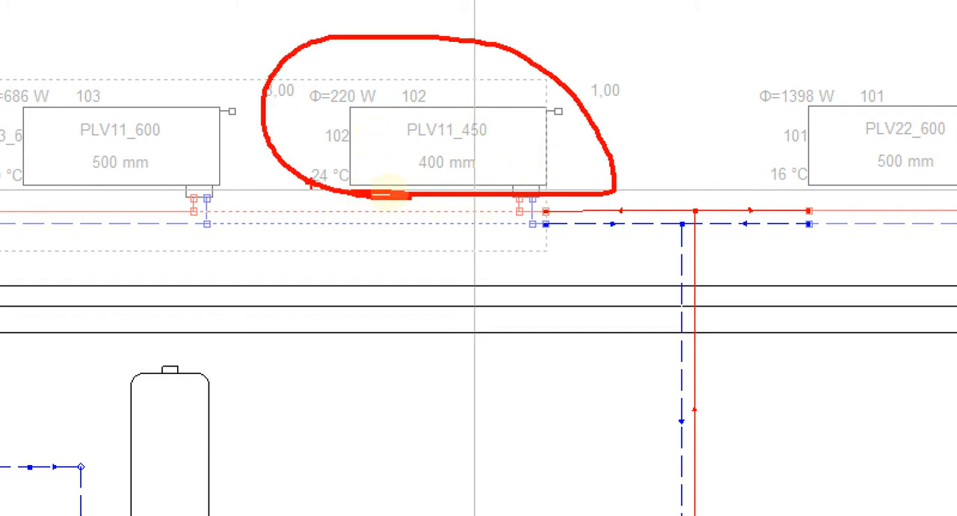
key("Escape")
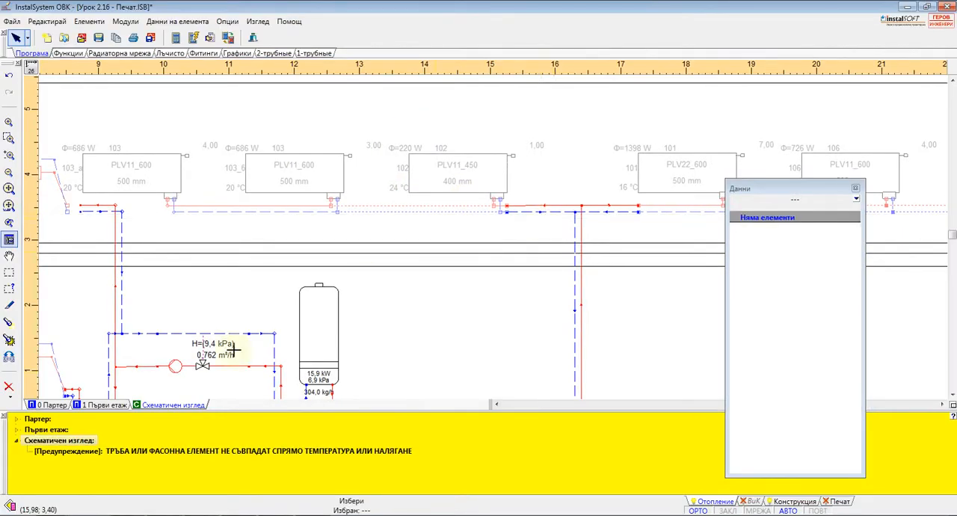
Close the list of diagnostic messages below the schematic view.
left_click(4, 417)
scroll(435, 263, "down", 2)
middle_click_drag(371, 370, 416, 293)
scroll(420, 288, "up", 3)
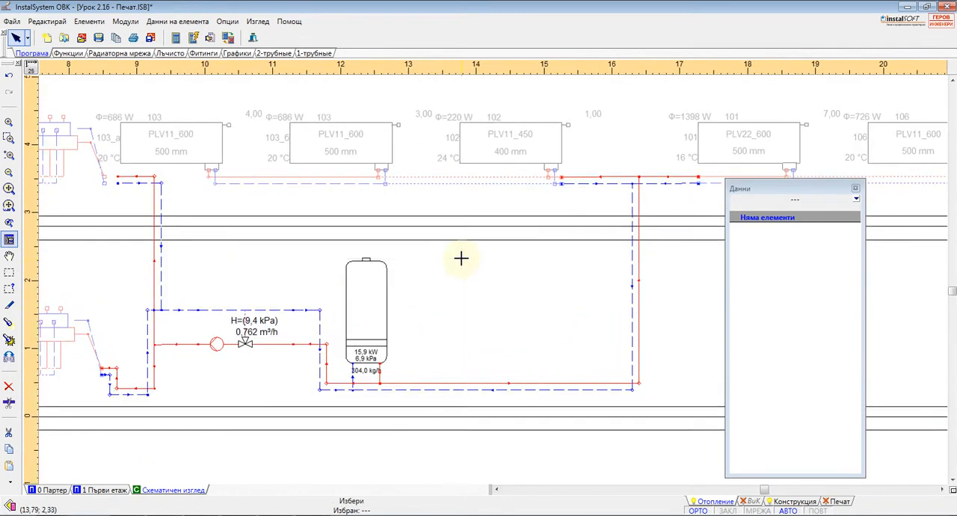
Start the full calculation, continuing past the diagnostics, and bring up the general calculation options (Опции на изчисление).
left_click(369, 300)
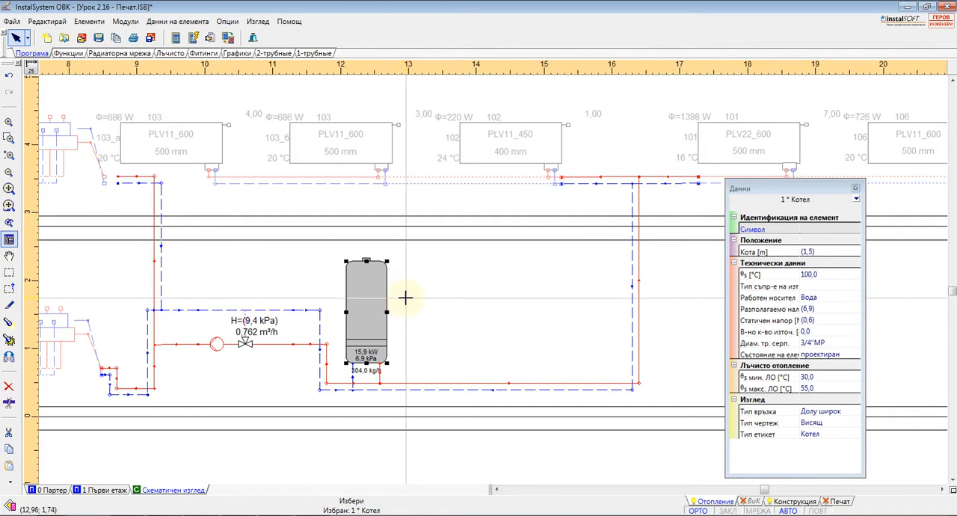
key("F10")
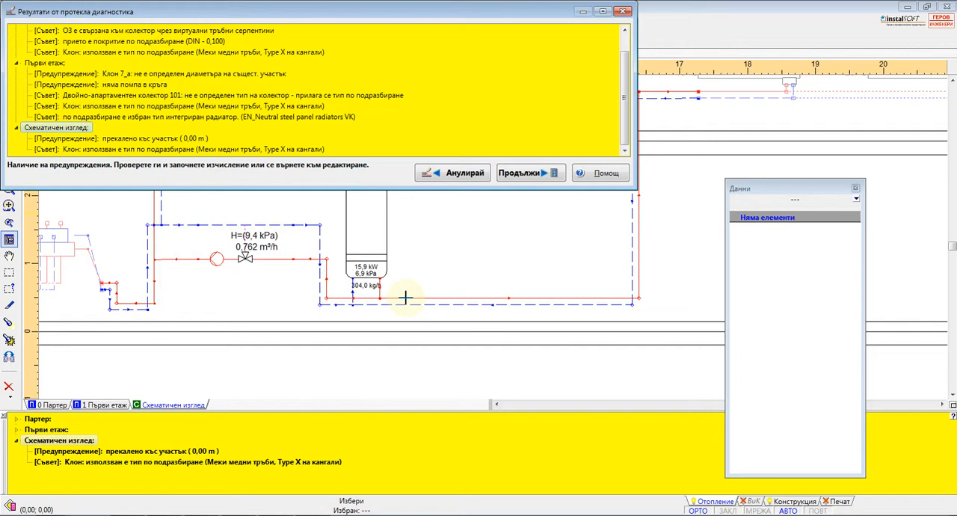
left_click(531, 174)
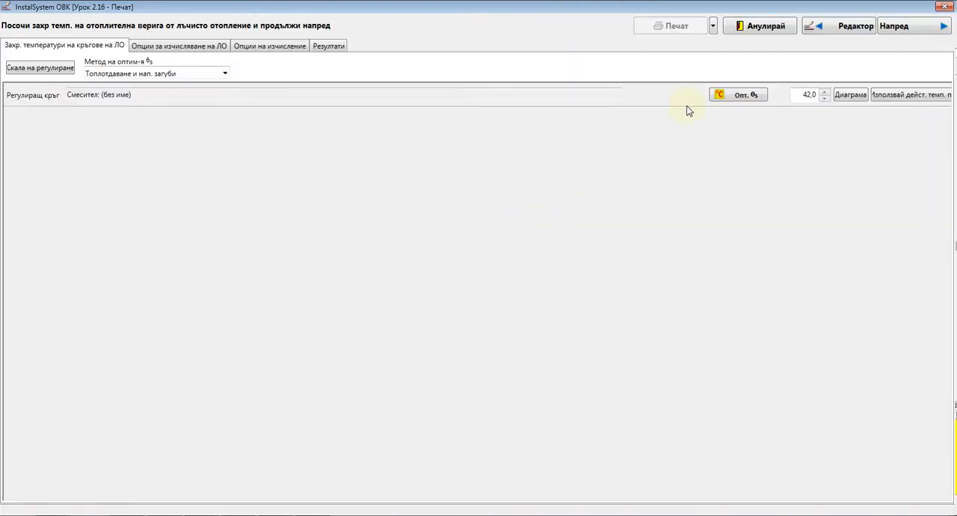
left_click(170, 46)
left_click(265, 46)
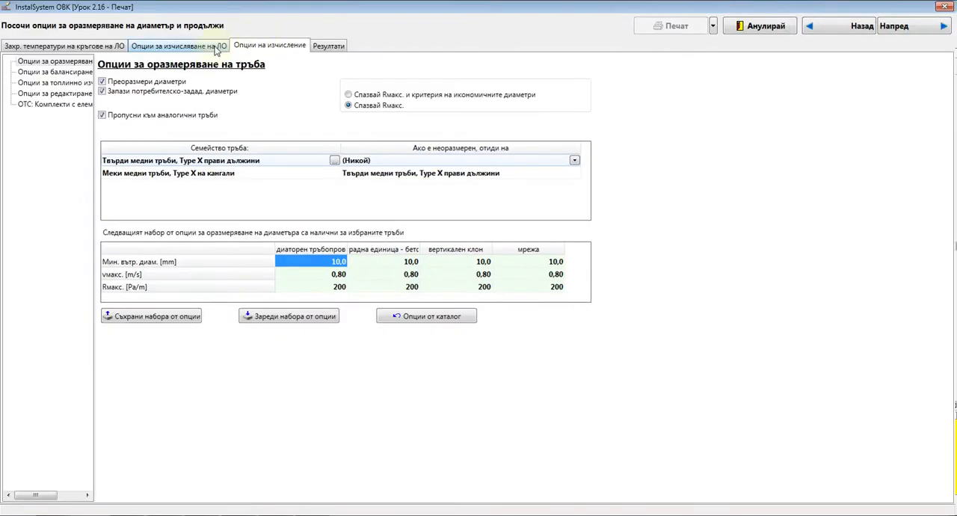
left_click_drag(94, 122, 199, 121)
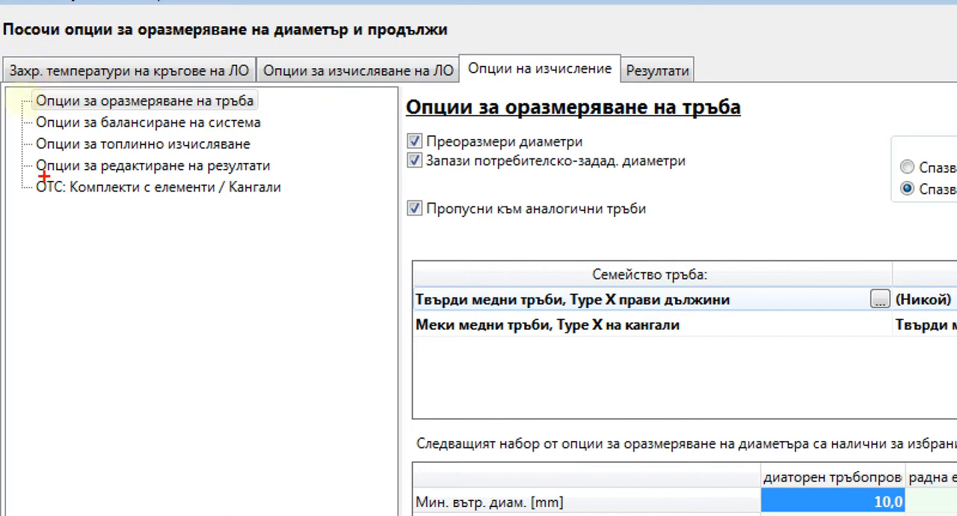
left_click_drag(31, 152, 223, 150)
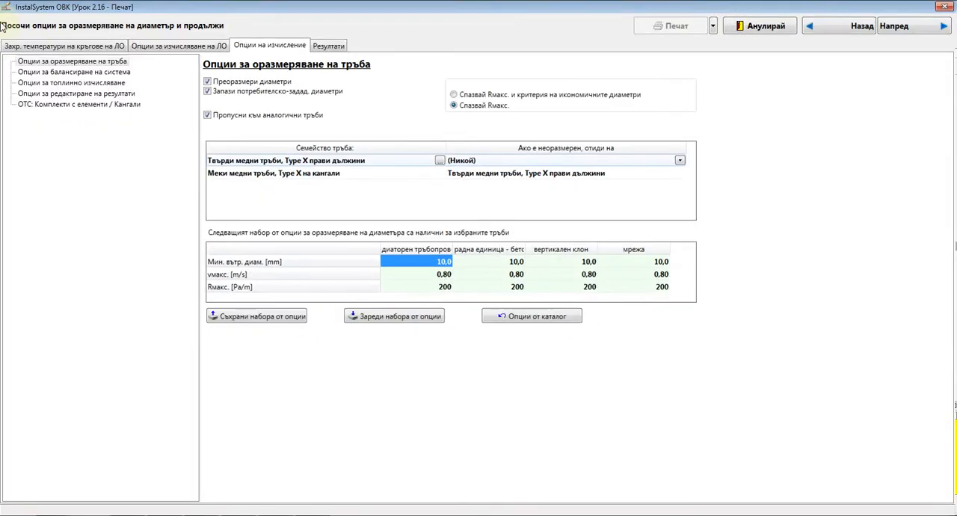
Turn off radiator resizing (Преоразмери радиатори) in the heat calculation options.
left_click(67, 82)
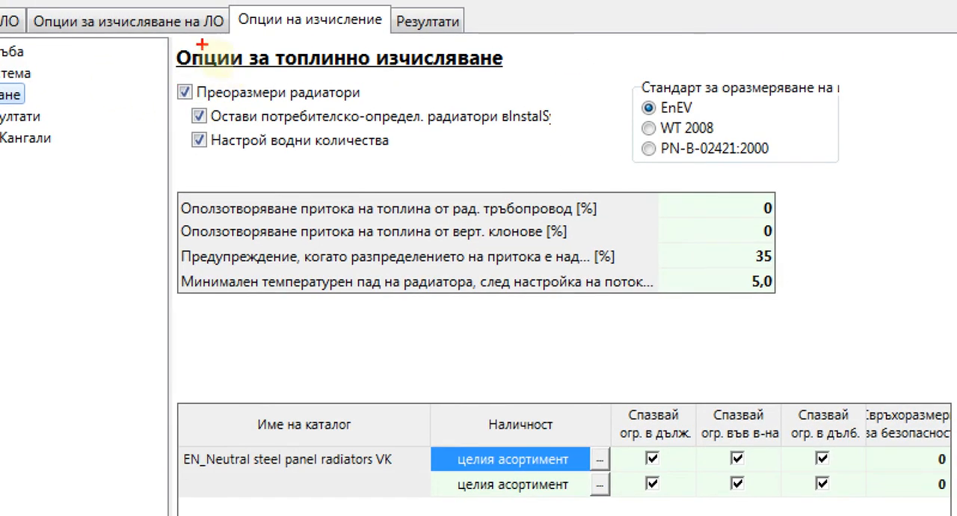
mouse_move(200, 71)
left_mouse_down()
mouse_move(547, 180)
mouse_move(526, 105)
mouse_move(183, 75)
left_mouse_up()
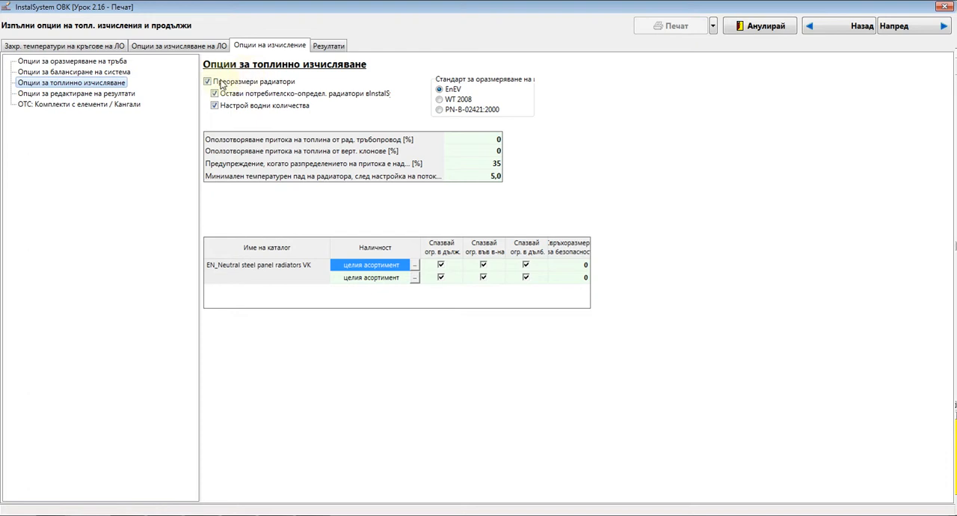
left_click(186, 92)
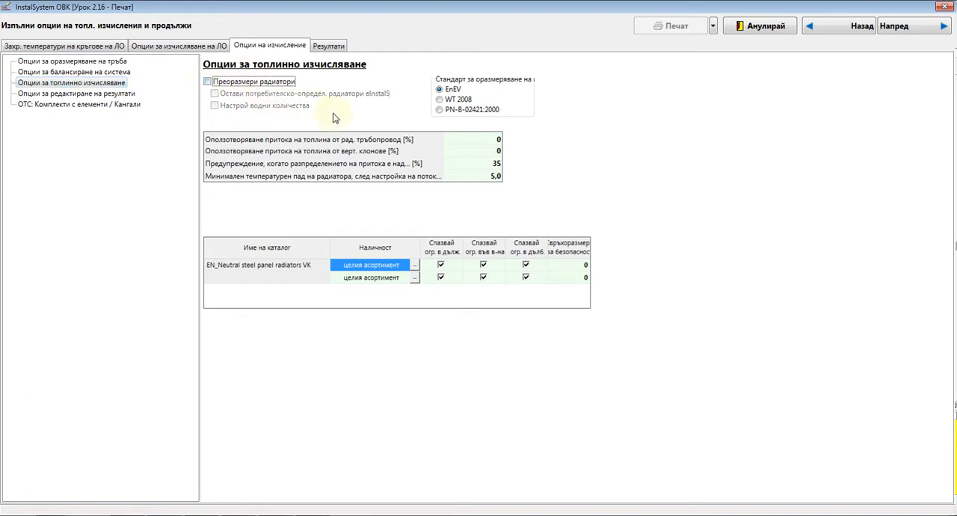
Run the calculation through to its results, return to the schematic view and close the diagnostic messages.
left_click(938, 27)
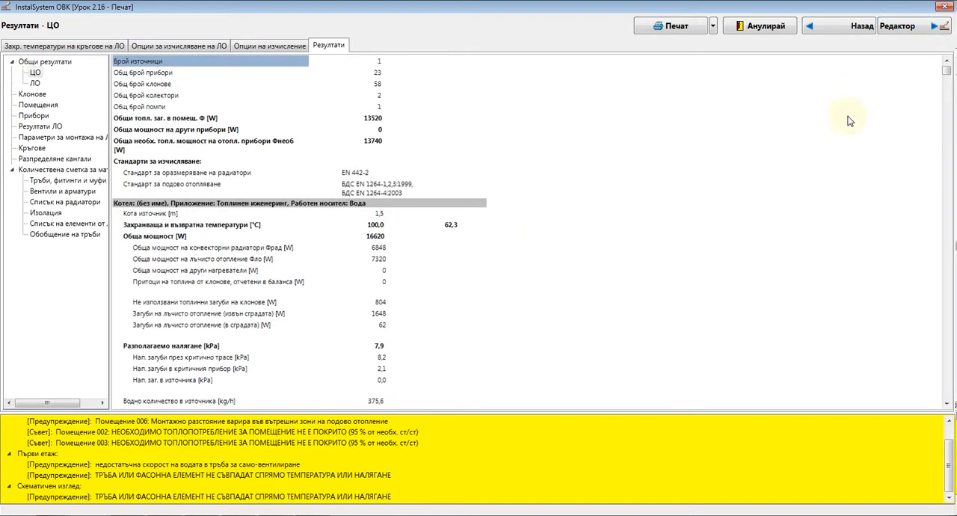
left_click(900, 26)
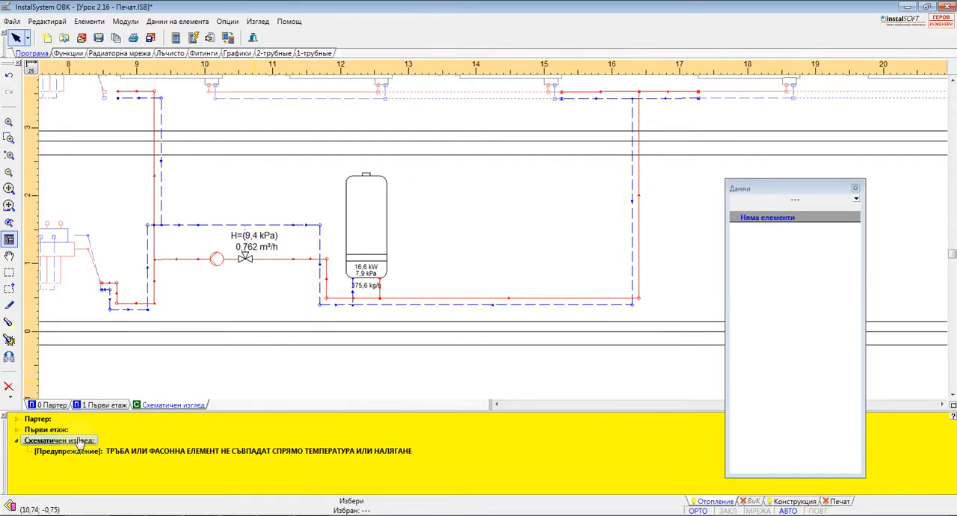
left_click(4, 415)
middle_click_drag(444, 306, 320, 323)
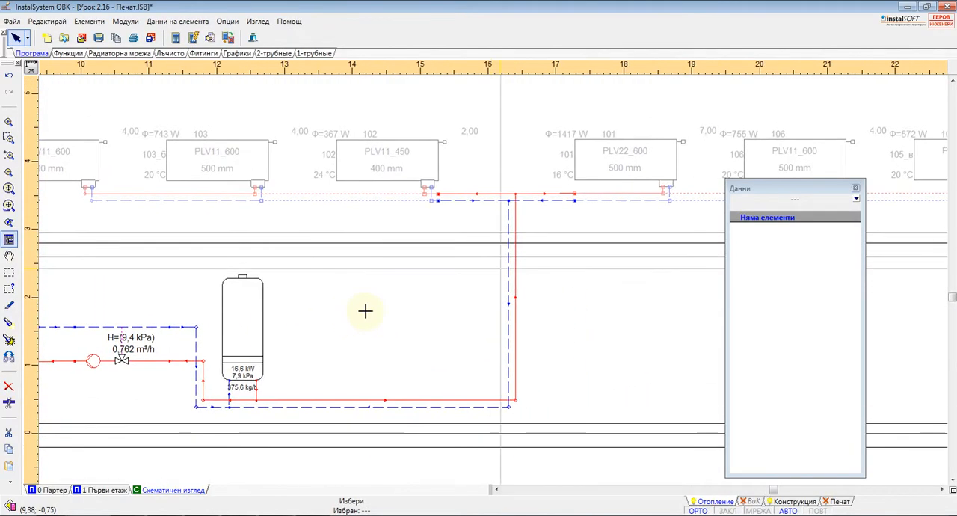
Set the boiler's supply temperature θs to 70 °C and recalculate the installation to check the radiators' heat output.
left_click(245, 320)
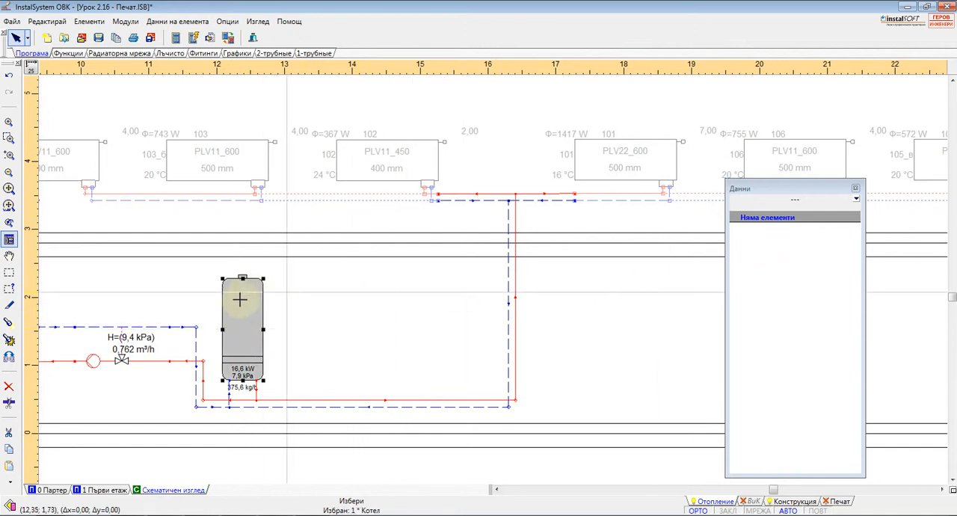
left_click(240, 303)
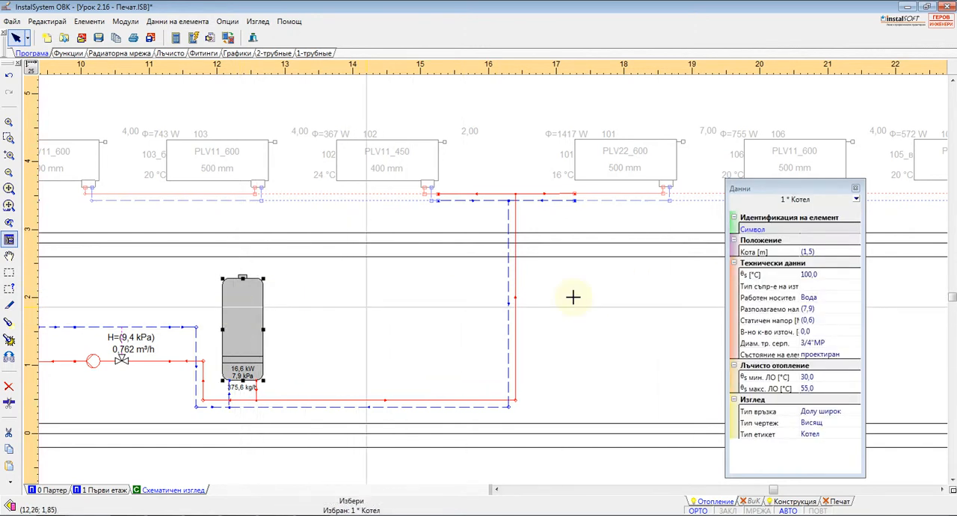
left_click(832, 278)
type("70")
key("Return")
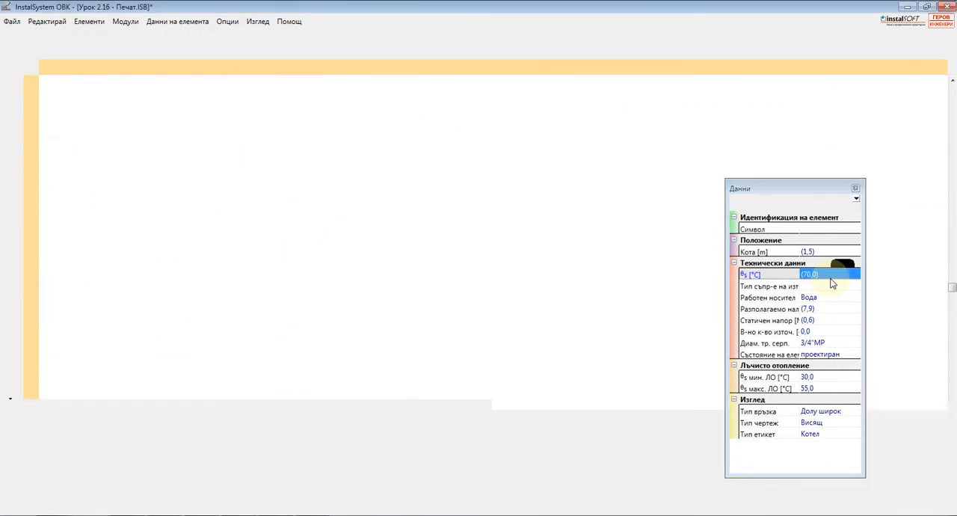
middle_click_drag(434, 202, 474, 322)
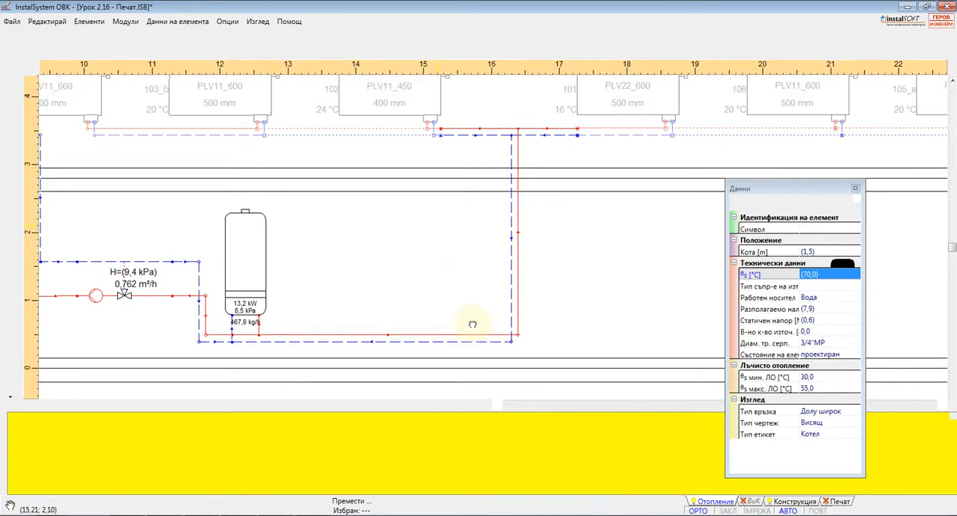
scroll(484, 234, "up", 1)
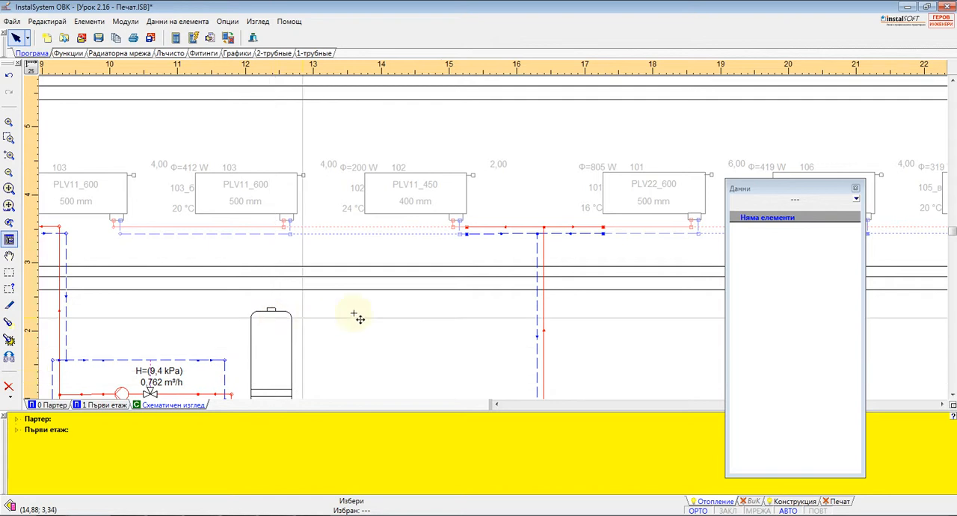
Set the boiler's supply temperature θs to 55 °C and recalculate the installation.
left_click(283, 335)
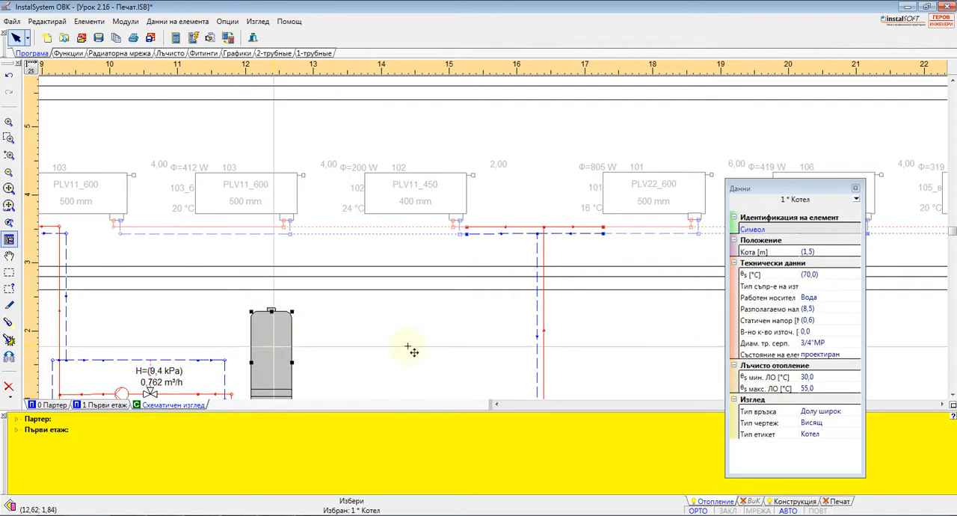
left_click(823, 277)
type("55")
key("Return")
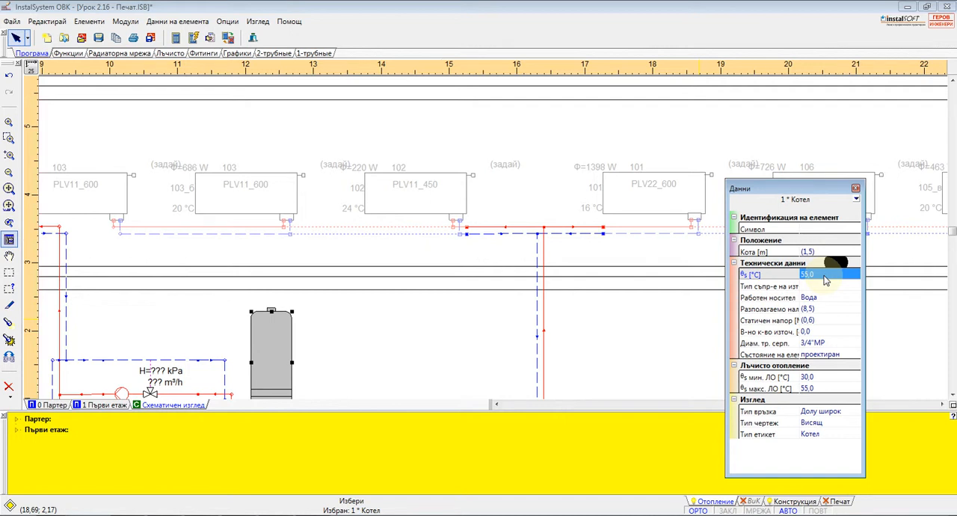
key("F10")
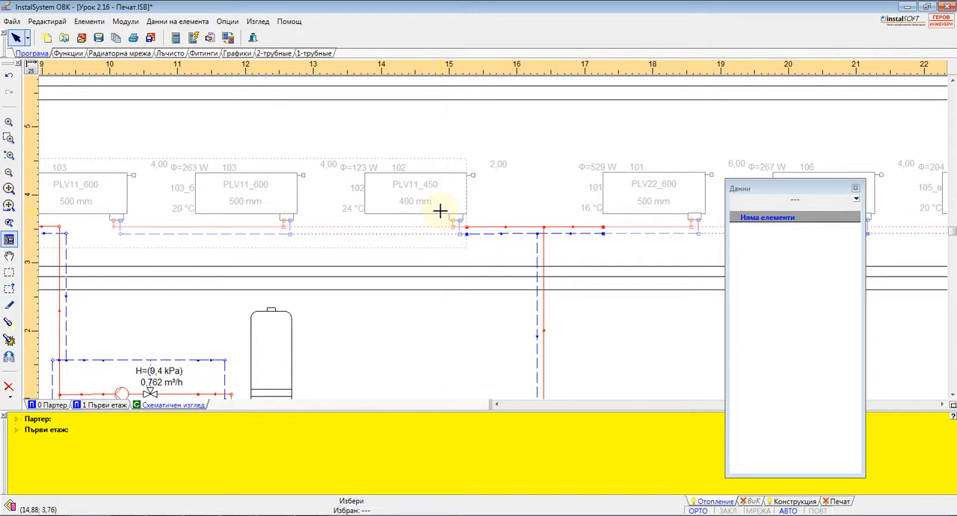
Start the full calculation past the diagnostics, turn on radiator resizing (Преоразмери радиатори) and toggle keeping user-defined radiators in the heat calculation options.
key("F3")
left_click(530, 179)
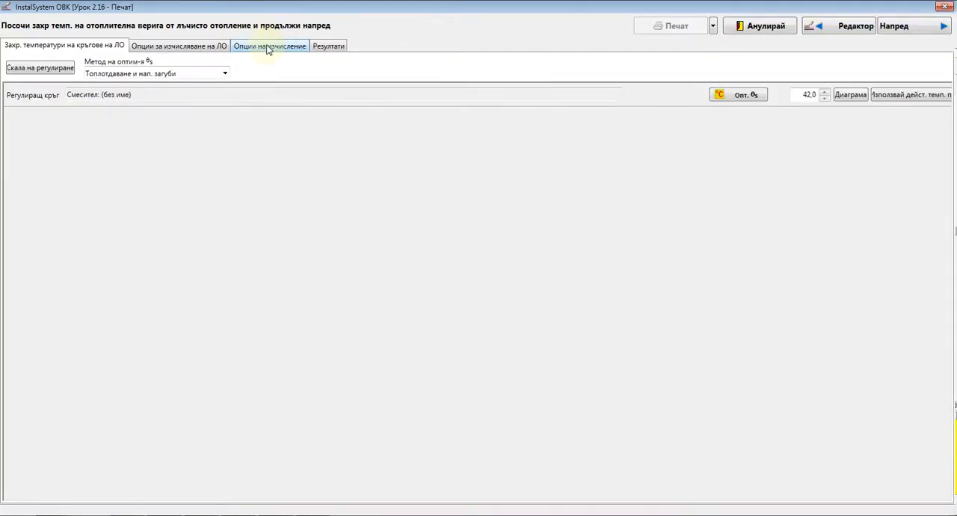
left_click(269, 46)
left_click(45, 82)
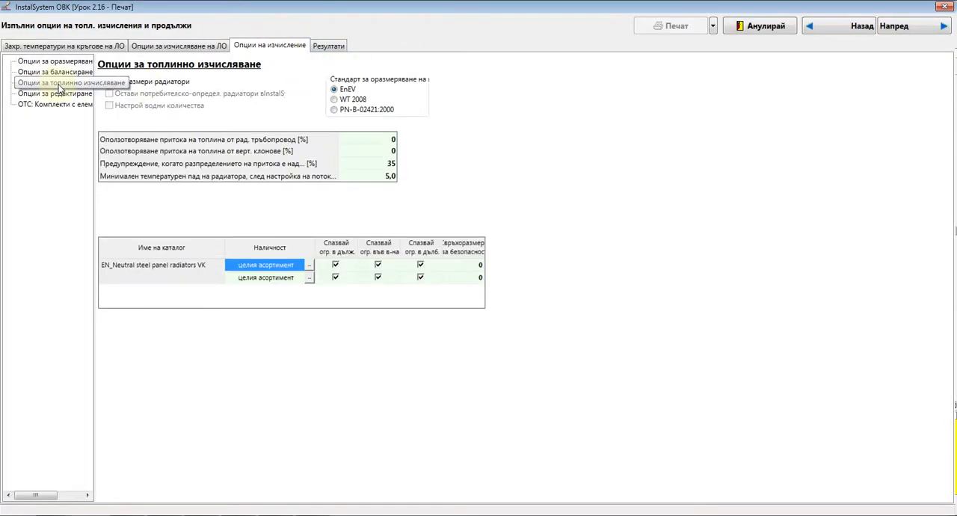
left_click(103, 82)
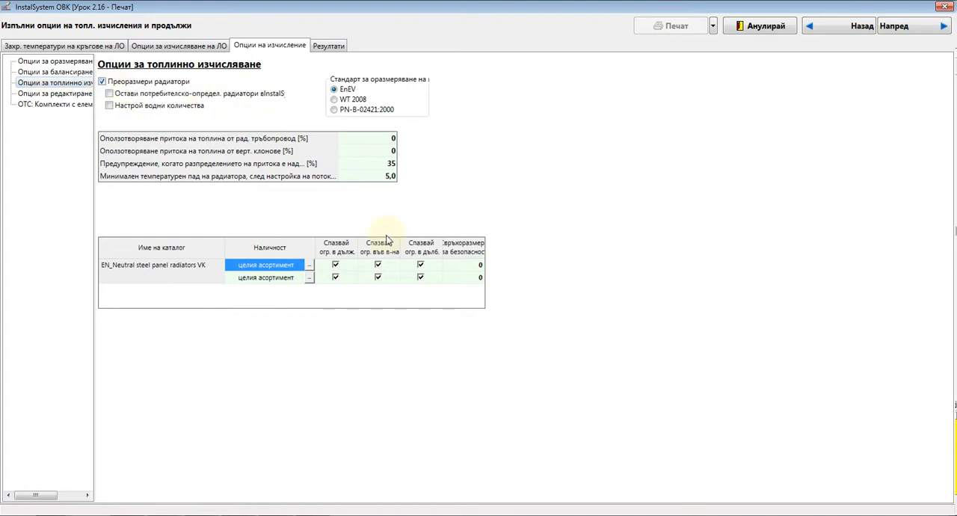
left_click(109, 93)
Calculate the installation with these options and return to the schematic view to check the size of the radiator in room 102.
left_click(928, 29)
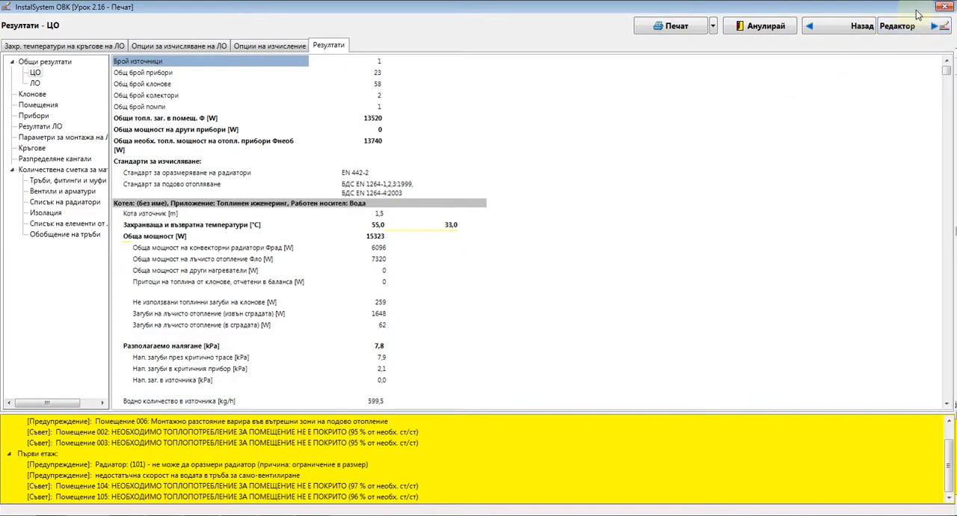
left_click(916, 29)
middle_click_drag(516, 247, 491, 189)
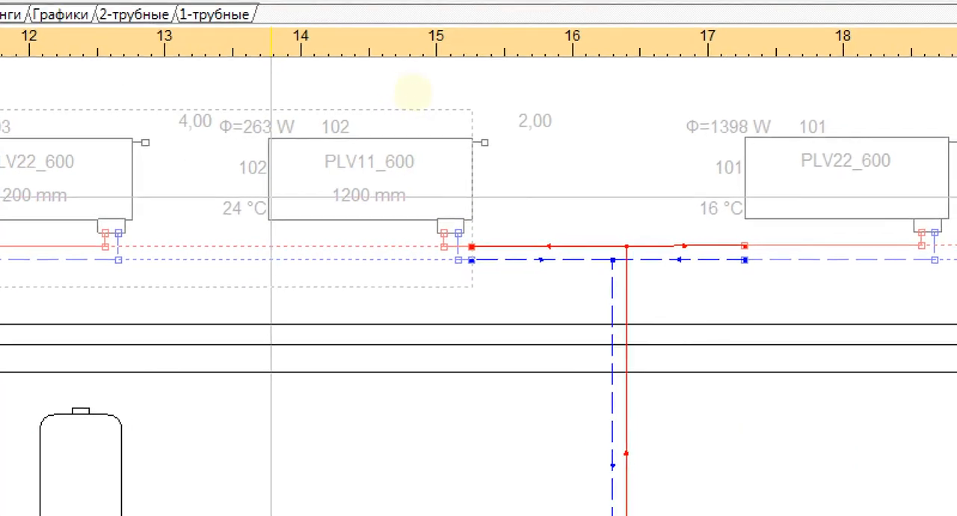
left_click_drag(219, 220, 620, 220, "shift")
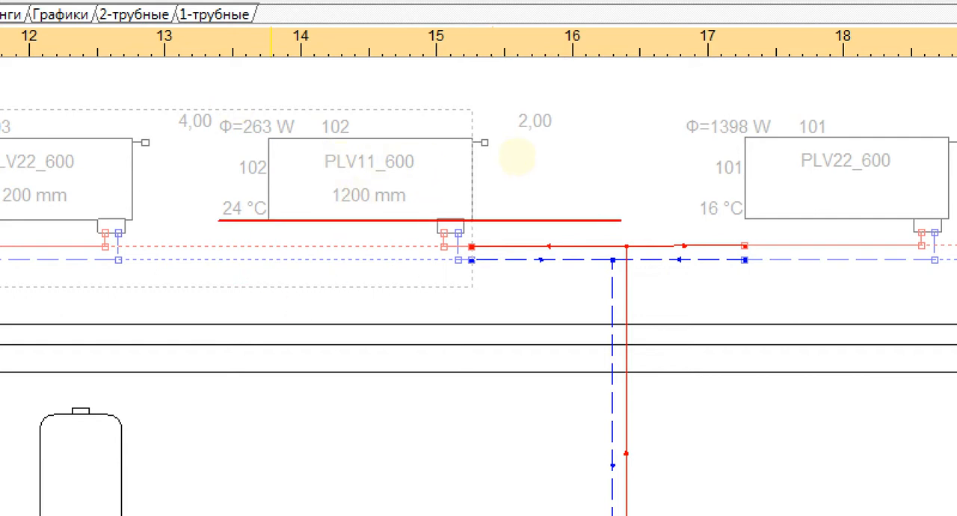
key("Escape")
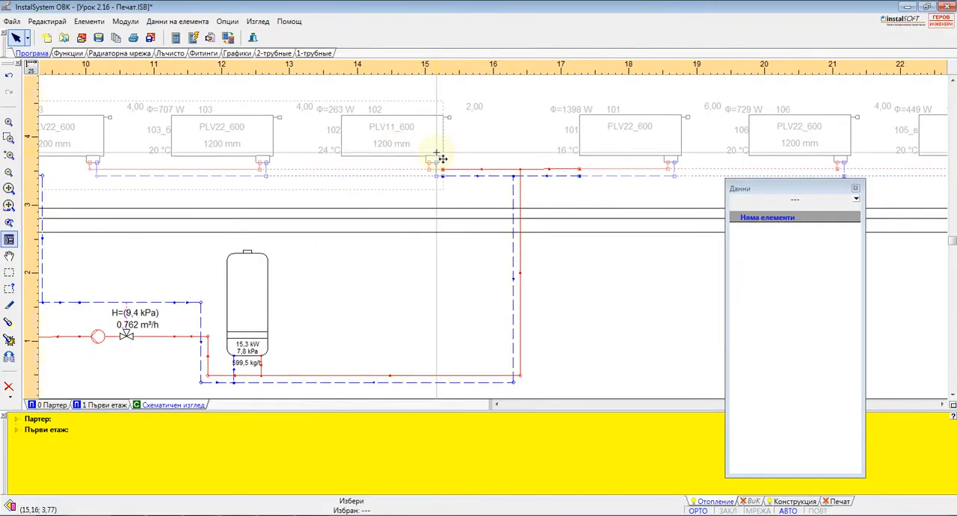